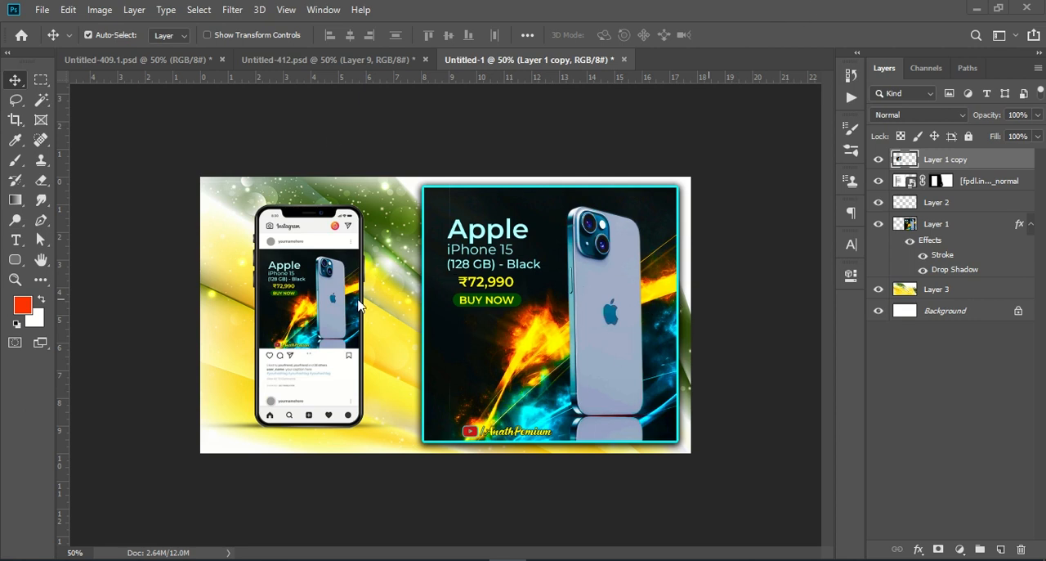
Create a new blank 1080 × 1080 pixel document at 72 pixels/inch from the recent Custom preset.
{"action": "left_click", "coordinate": [355, 63]}
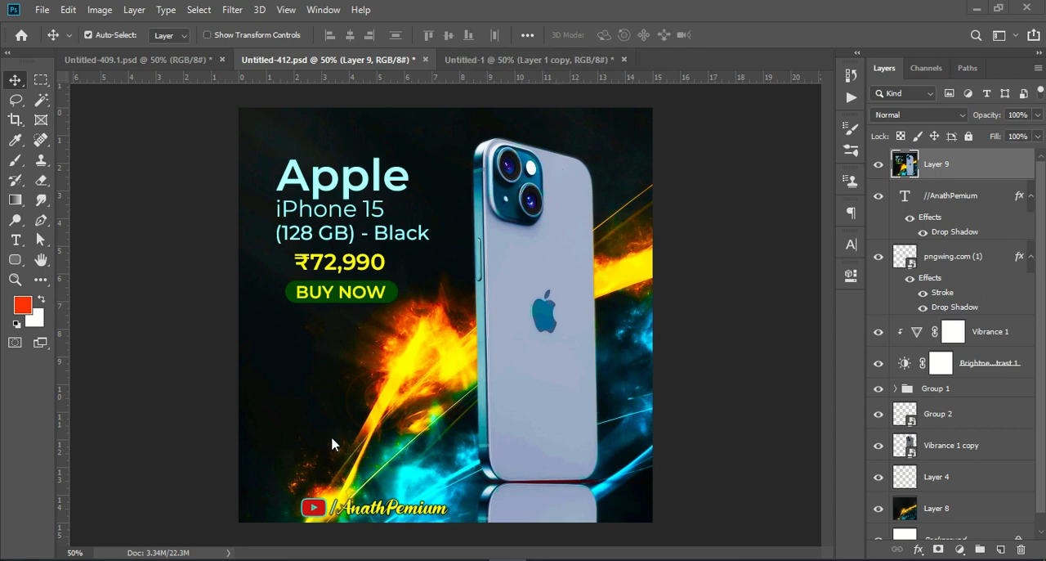
{"action": "left_click", "coordinate": [478, 64]}
{"action": "left_click", "coordinate": [42, 10]}
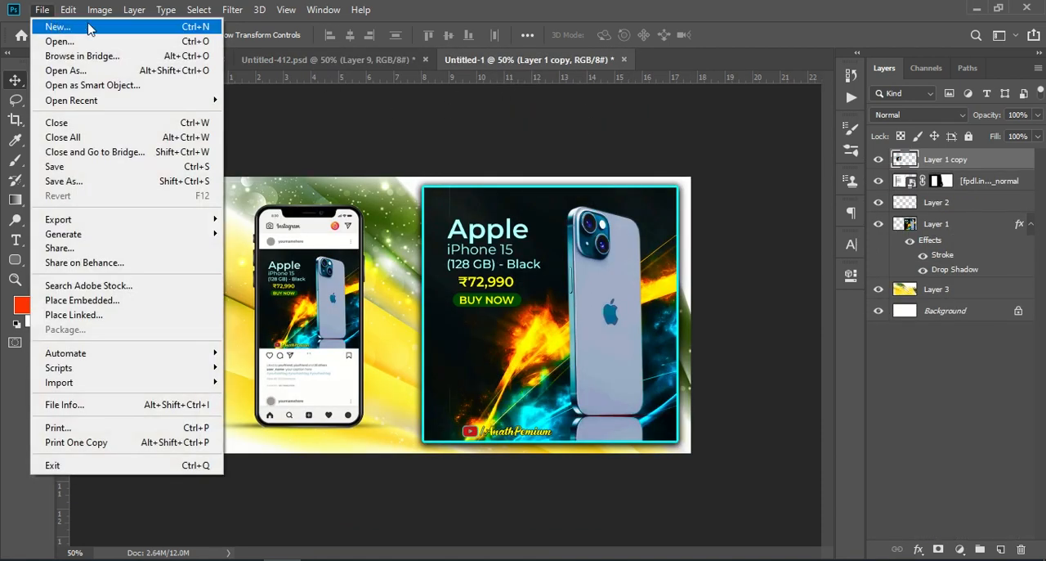
{"action": "left_click", "coordinate": [153, 27]}
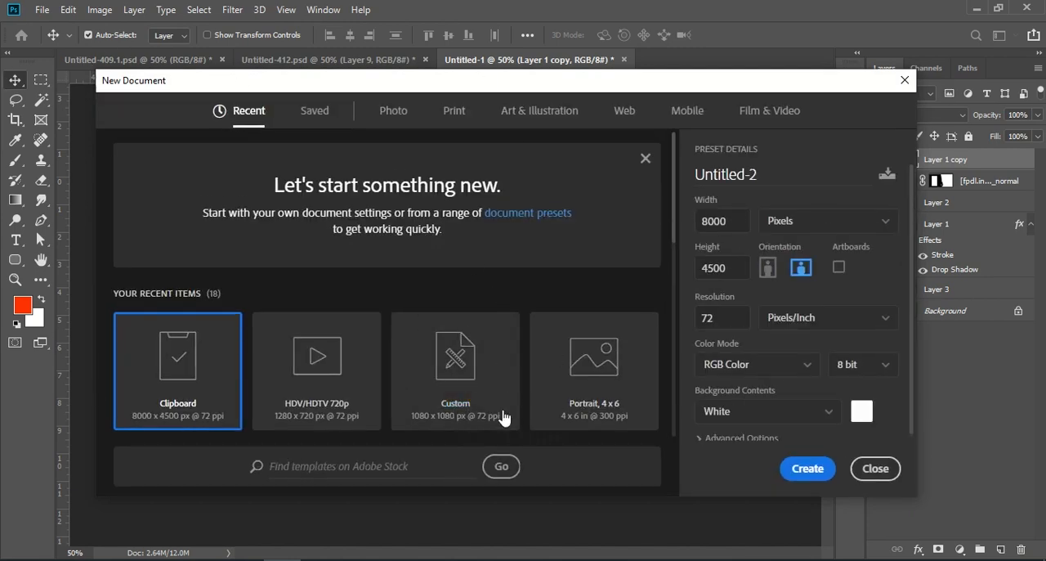
{"action": "left_click", "coordinate": [484, 393]}
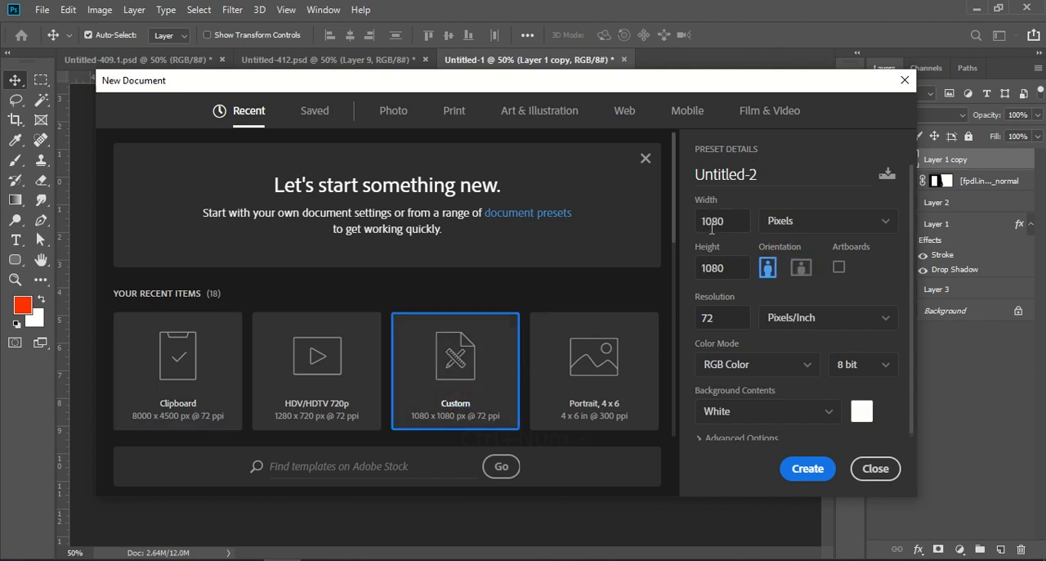
{"action": "left_click", "coordinate": [729, 267]}
{"action": "left_click", "coordinate": [715, 318]}
{"action": "left_click", "coordinate": [808, 469]}
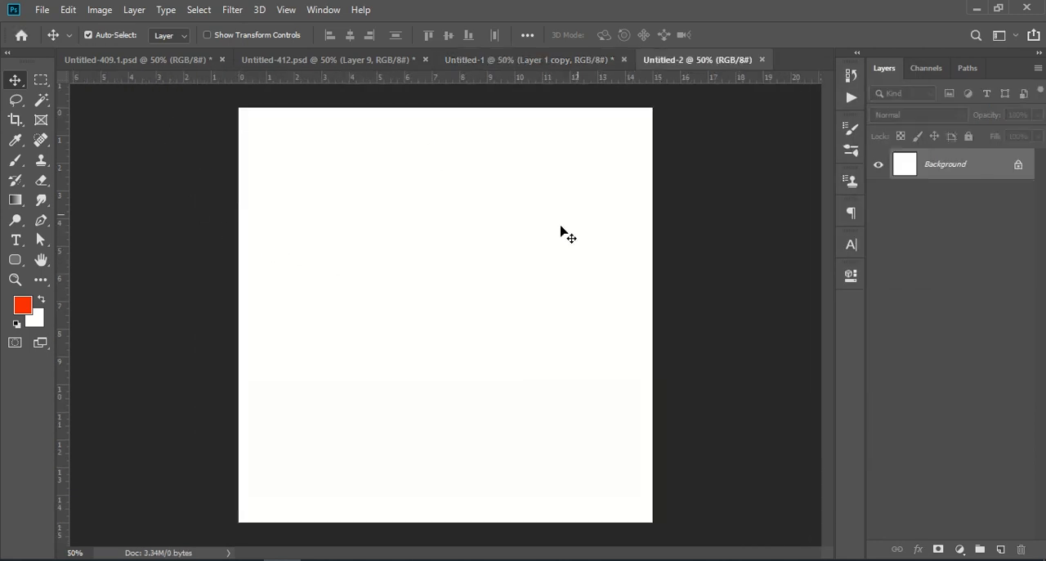
Copy the phone layer "Vibrance 1 copy" from Untitled-412.psd into the new Untitled-2 document.
{"action": "left_click", "coordinate": [310, 61]}
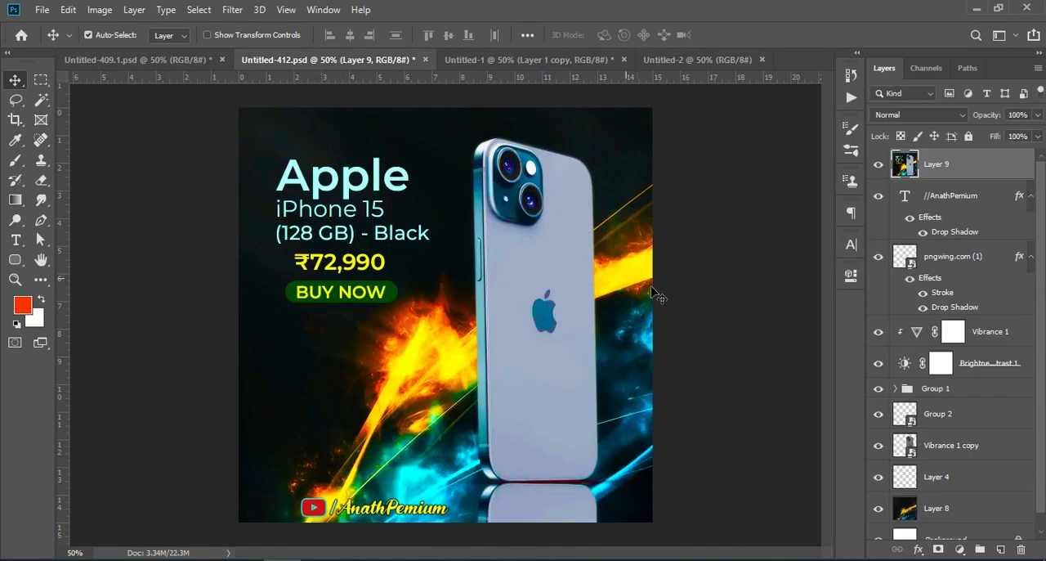
{"action": "scroll", "coordinate": [955, 426], "scroll_direction": "down", "scroll_amount": 1}
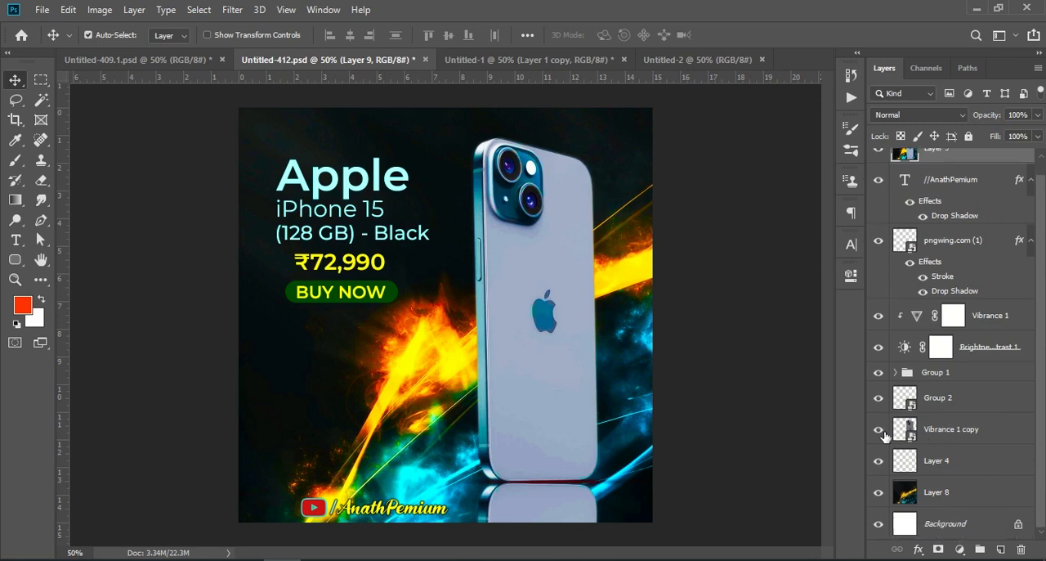
{"action": "left_click_drag", "start_coordinate": [955, 436], "coordinate": [567, 319]}
Scale the phone to 97.07% width and 92.51% height and position it in the right half of the canvas.
{"action": "key", "text": "ctrl+t"}
{"action": "left_click_drag", "start_coordinate": [622, 132], "coordinate": [619, 155]}
{"action": "left_click_drag", "start_coordinate": [563, 288], "coordinate": [569, 278]}
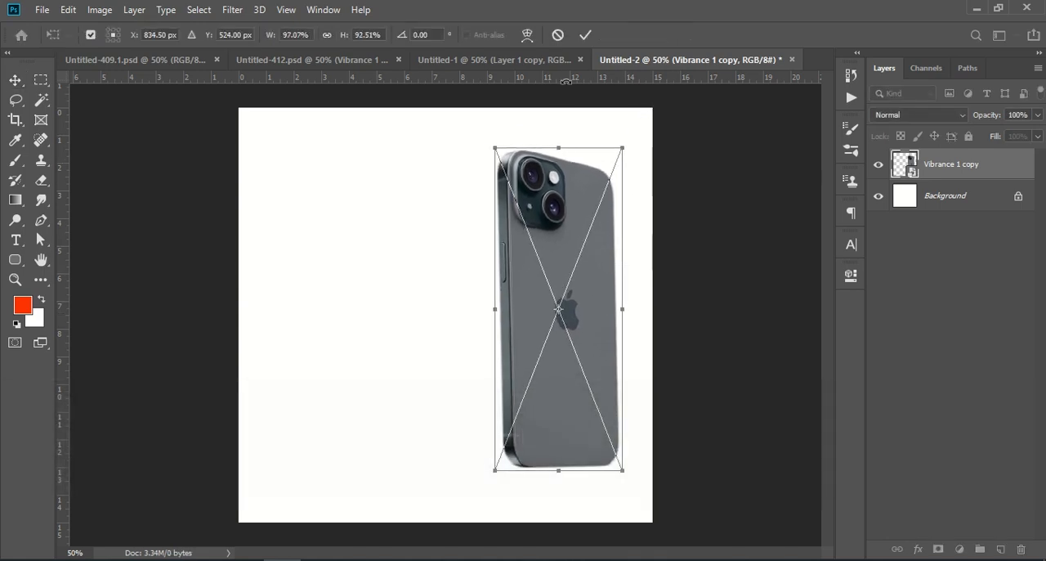
{"action": "left_click", "coordinate": [585, 36]}
{"action": "left_click", "coordinate": [985, 396]}
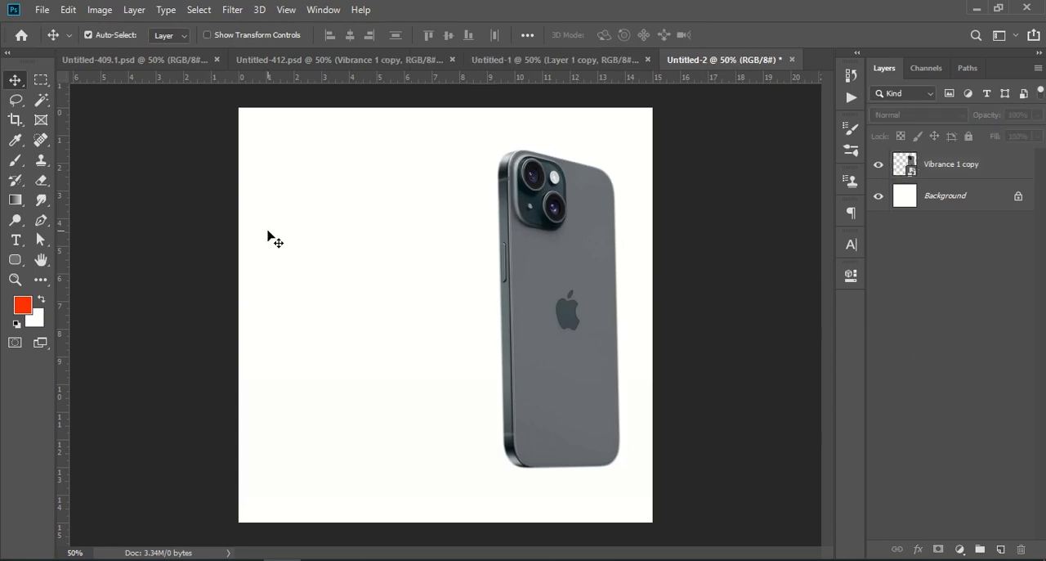
{"action": "left_click_drag", "start_coordinate": [589, 329], "coordinate": [582, 324]}
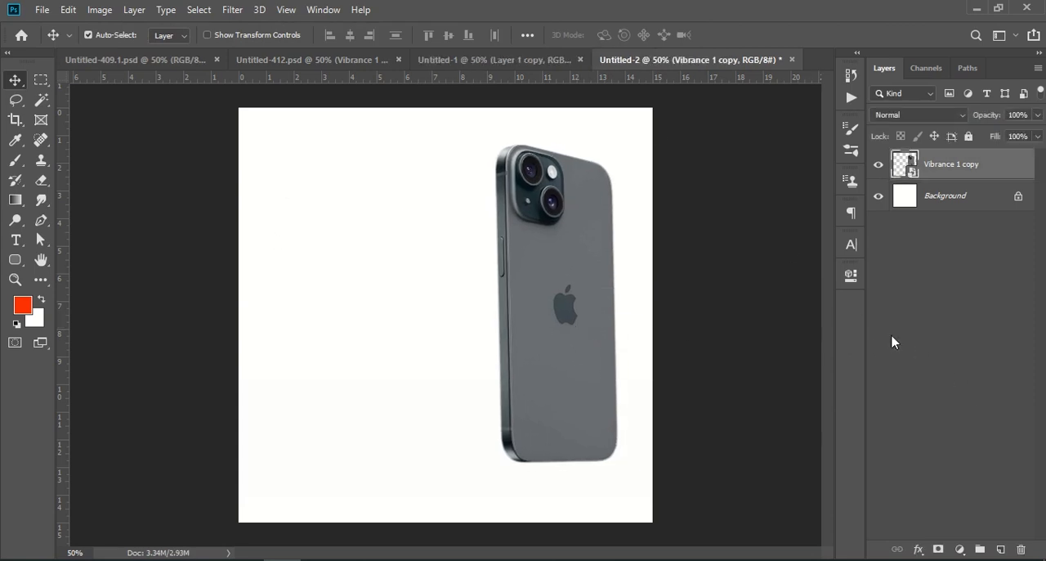
{"action": "left_click", "coordinate": [938, 338]}
Duplicate the phone layer, flip the copy vertically and move it directly below the phone as a reflection.
{"action": "left_click_drag", "start_coordinate": [987, 162], "coordinate": [1000, 548]}
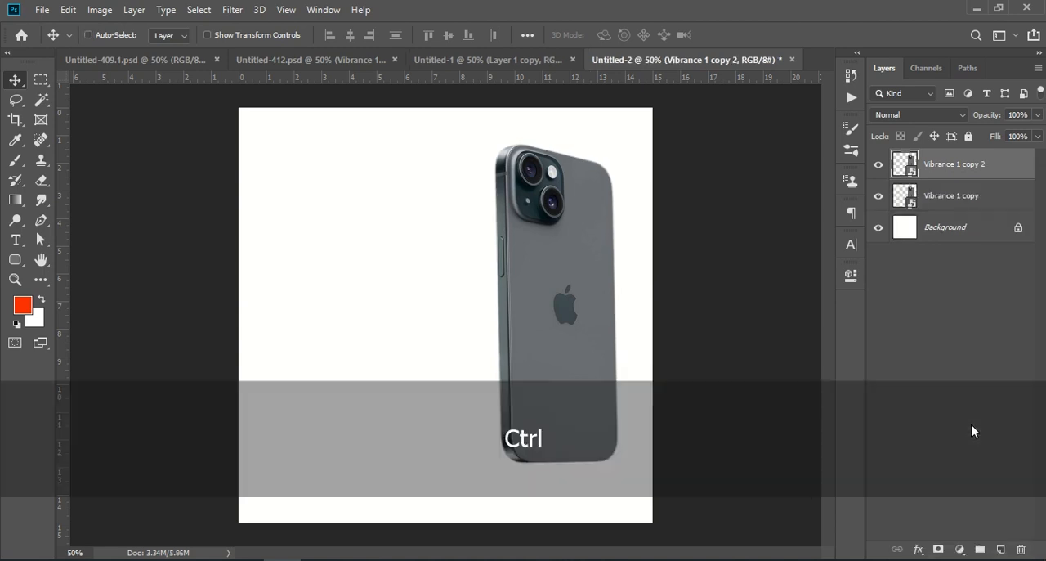
{"action": "key", "text": "ctrl+t"}
{"action": "right_click", "coordinate": [564, 300]}
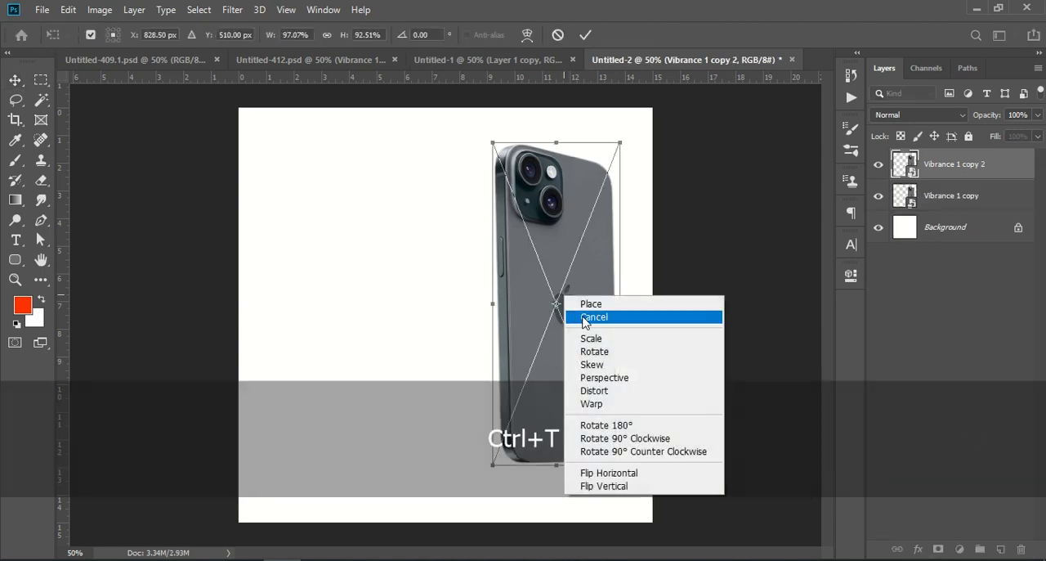
{"action": "left_click", "coordinate": [628, 487]}
{"action": "left_click_drag", "start_coordinate": [578, 202], "coordinate": [584, 546]}
{"action": "left_click", "coordinate": [952, 351]}
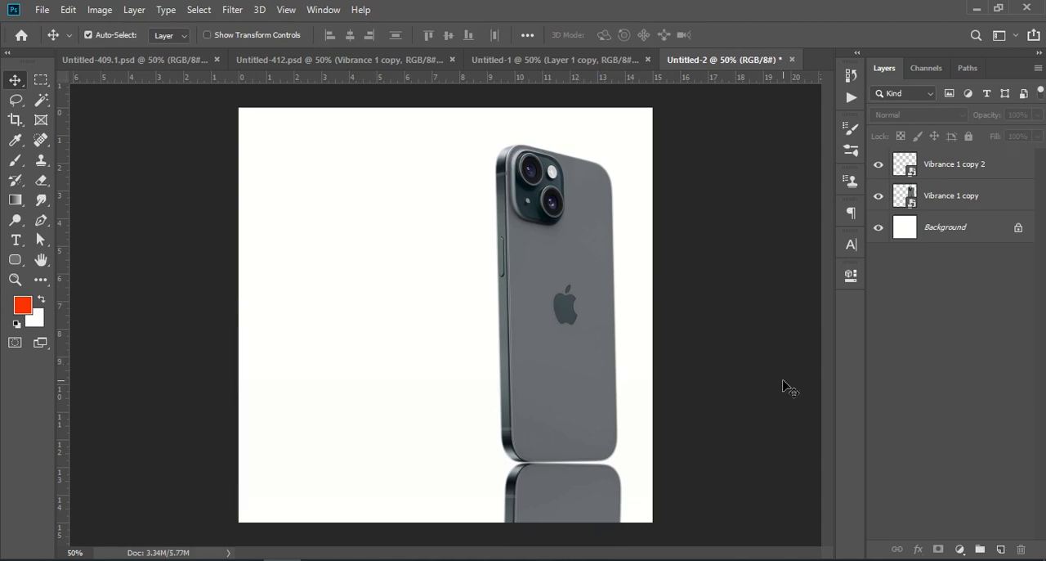
Add a Brightness/Contrast adjustment layer above both phone layers with brightness 44 and contrast 98.
{"action": "left_click", "coordinate": [956, 195]}
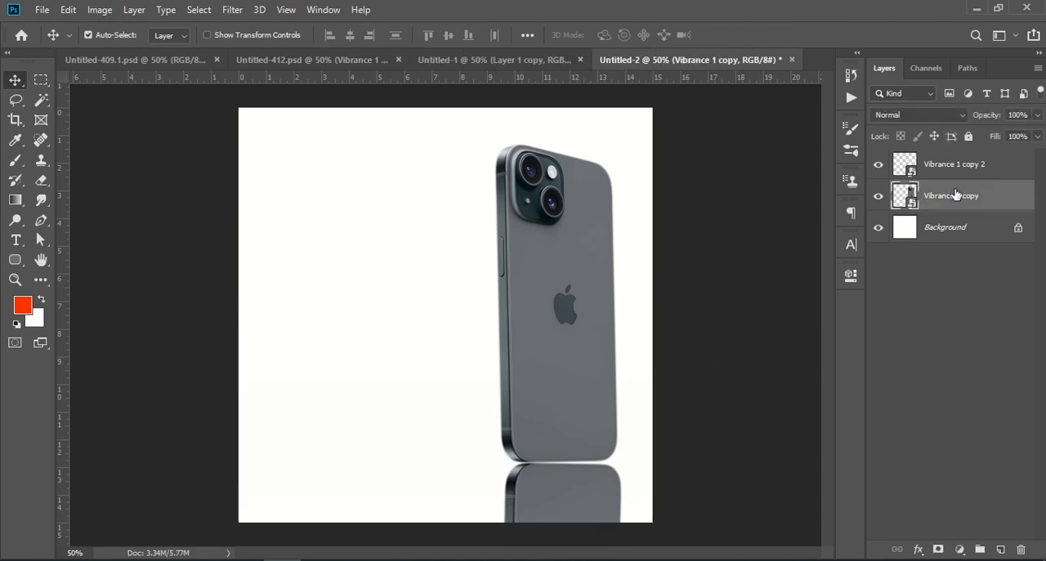
{"action": "left_click", "coordinate": [955, 165], "text": "shift"}
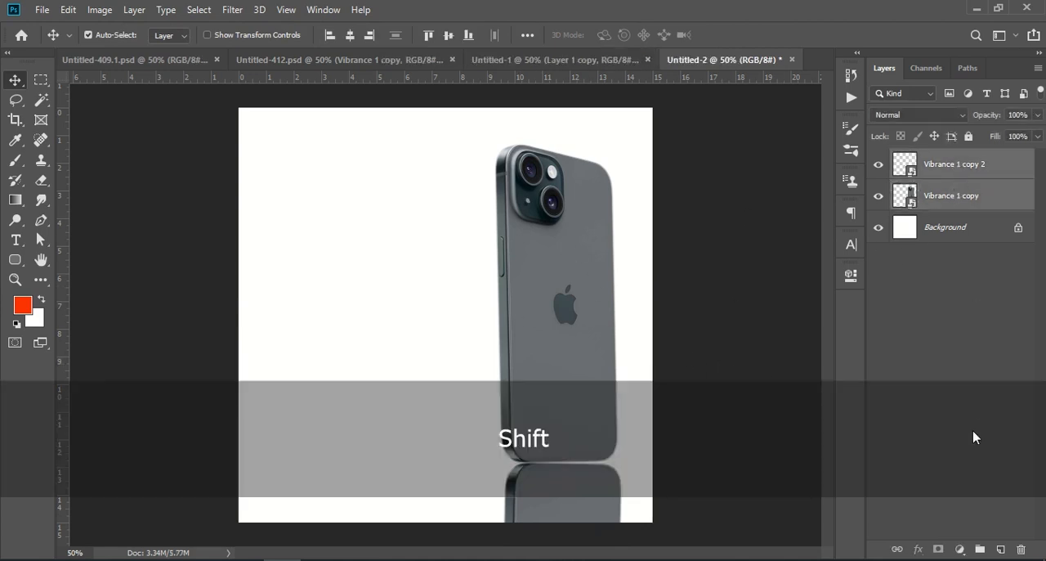
{"action": "left_click", "coordinate": [961, 548]}
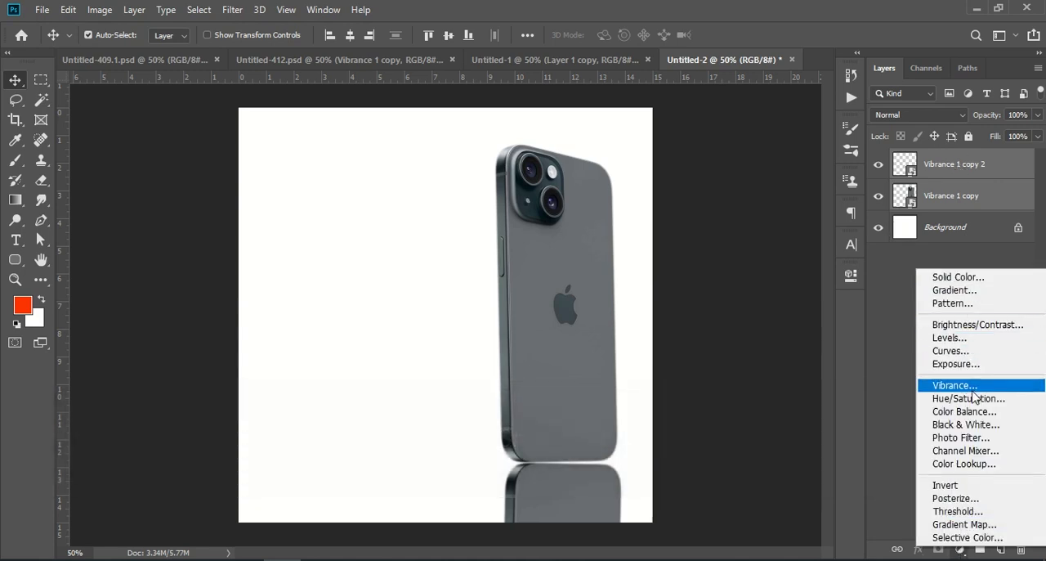
{"action": "left_click", "coordinate": [954, 326]}
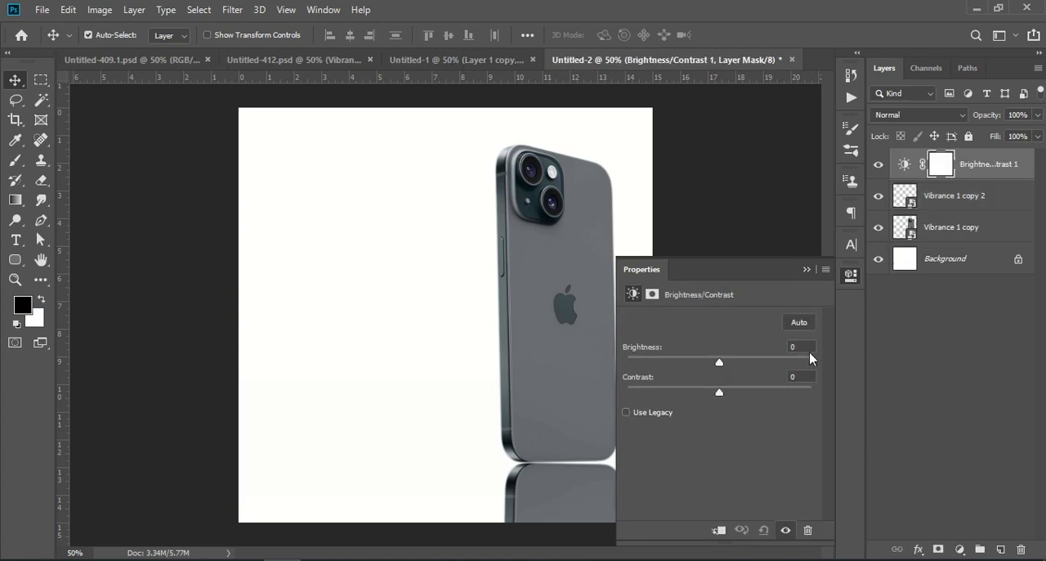
{"action": "left_click_drag", "start_coordinate": [720, 366], "coordinate": [747, 365]}
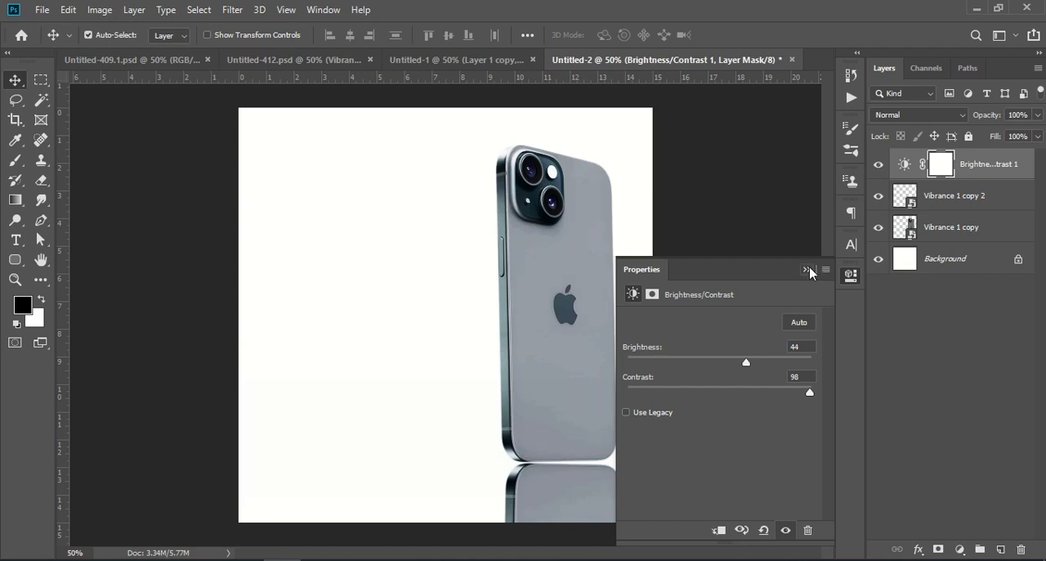
{"action": "left_click", "coordinate": [807, 269]}
Add a Vibrance adjustment layer on top with vibrance +100 and saturation +100.
{"action": "left_click", "coordinate": [959, 549]}
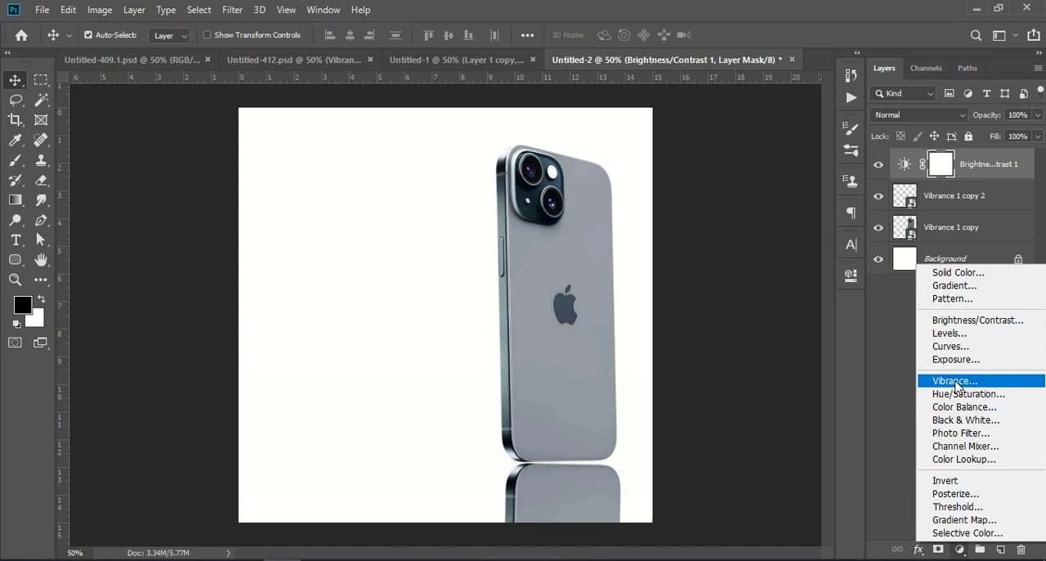
{"action": "left_click", "coordinate": [955, 380]}
{"action": "left_click_drag", "start_coordinate": [721, 336], "coordinate": [817, 334]}
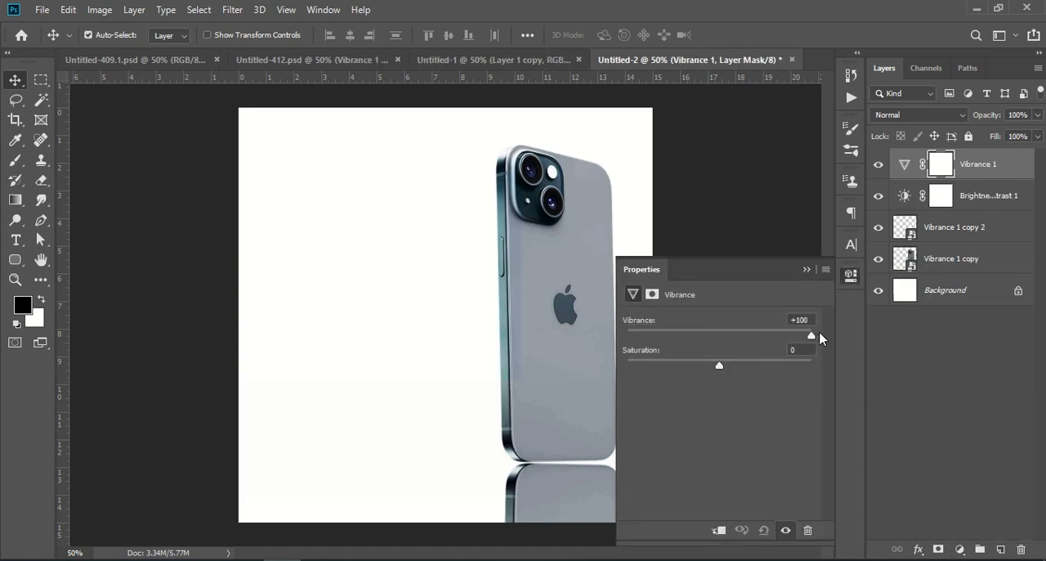
{"action": "left_click_drag", "start_coordinate": [717, 368], "coordinate": [855, 378]}
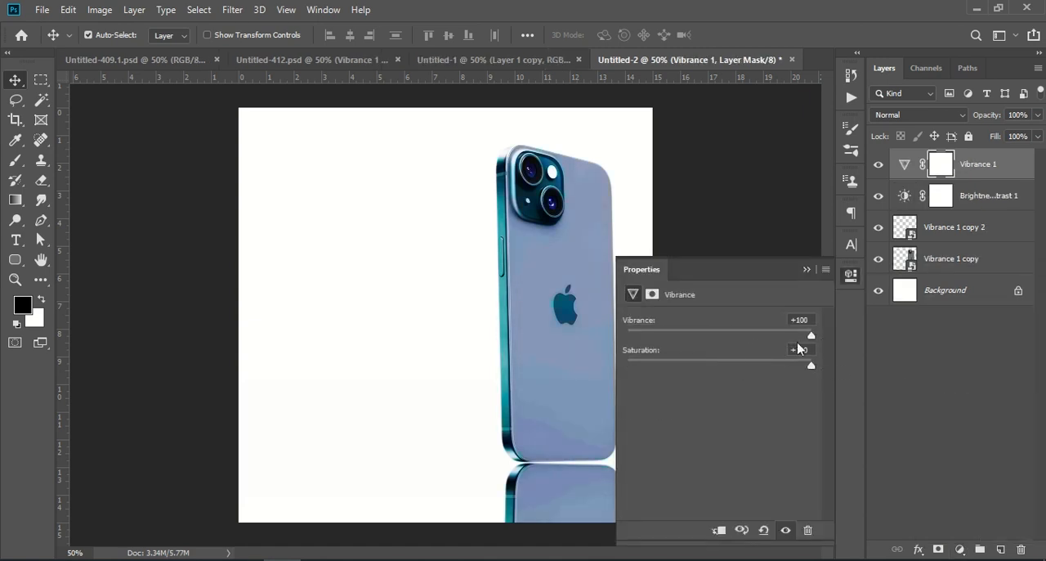
{"action": "left_click", "coordinate": [807, 269]}
{"action": "left_click", "coordinate": [948, 378]}
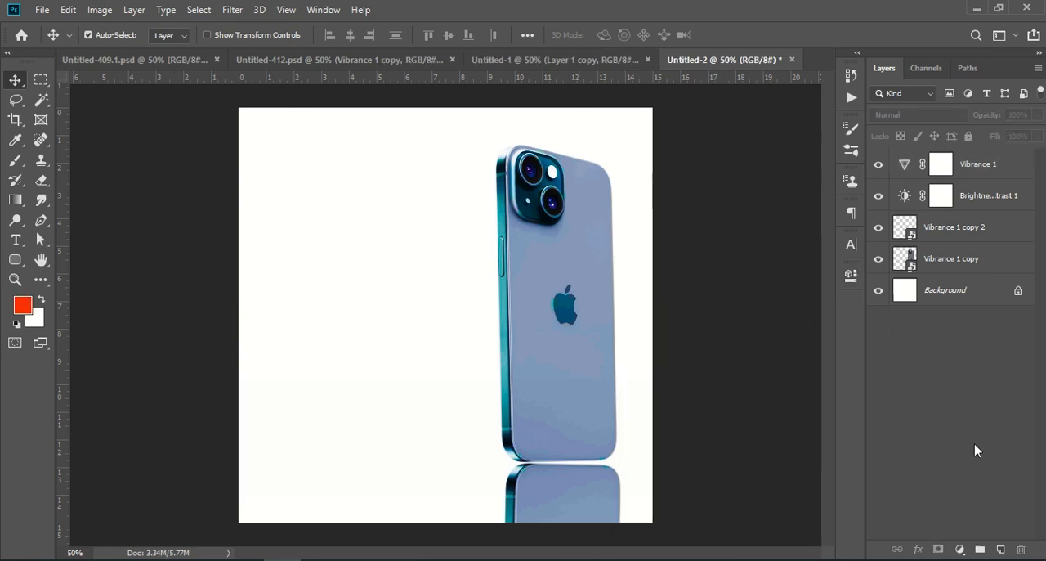
Add an empty layer directly above the upright phone layer and set the foreground colour to black (000000).
{"action": "left_click", "coordinate": [956, 258]}
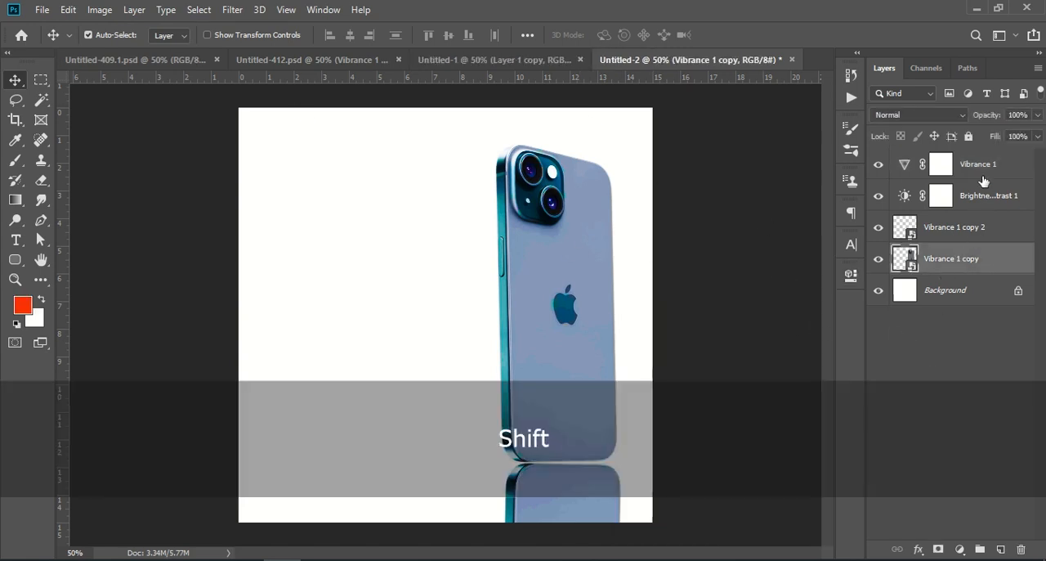
{"action": "left_click", "coordinate": [1001, 549]}
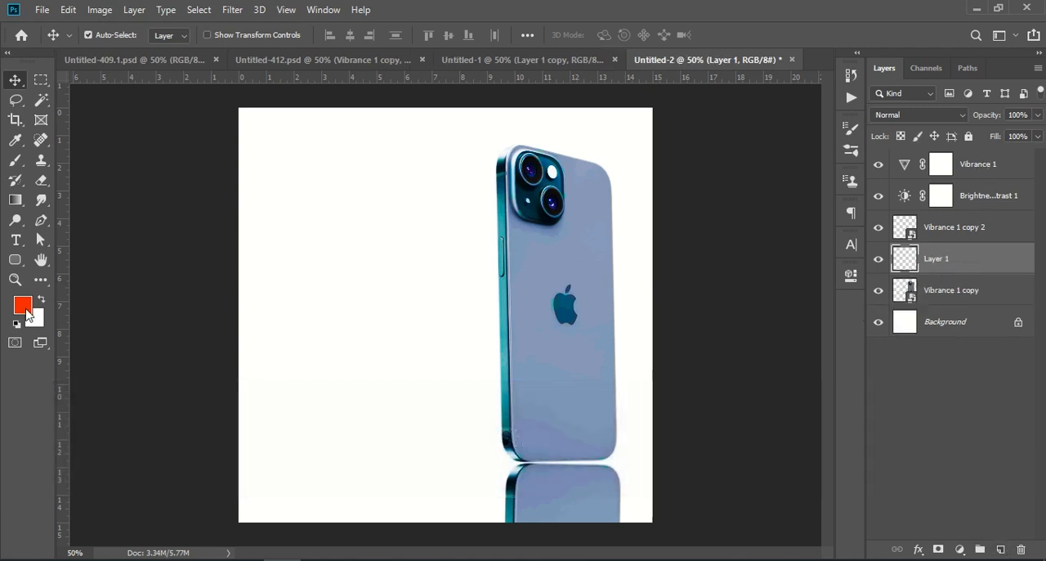
{"action": "key", "text": "shift+d"}
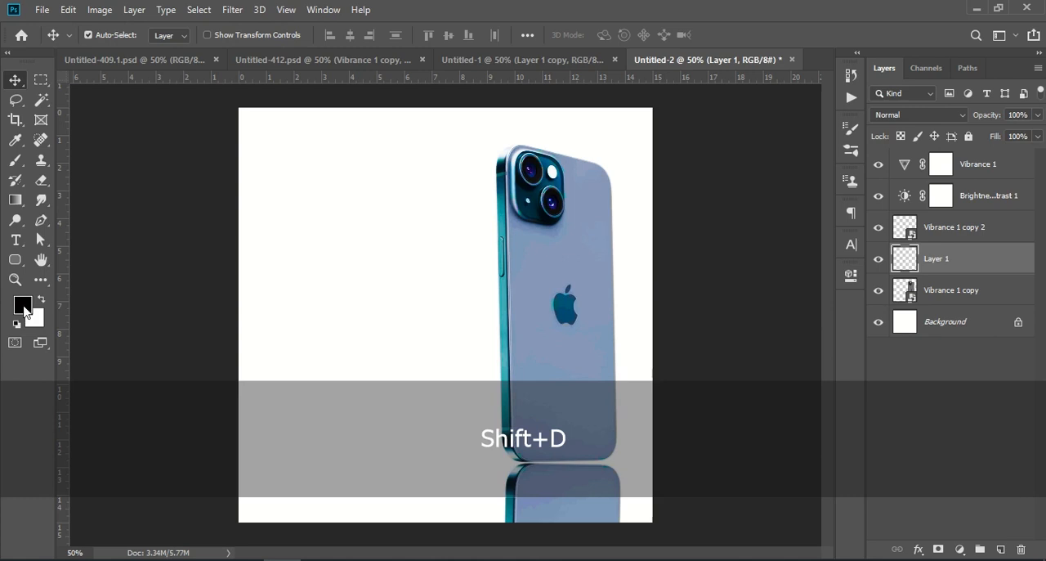
{"action": "left_click", "coordinate": [24, 307]}
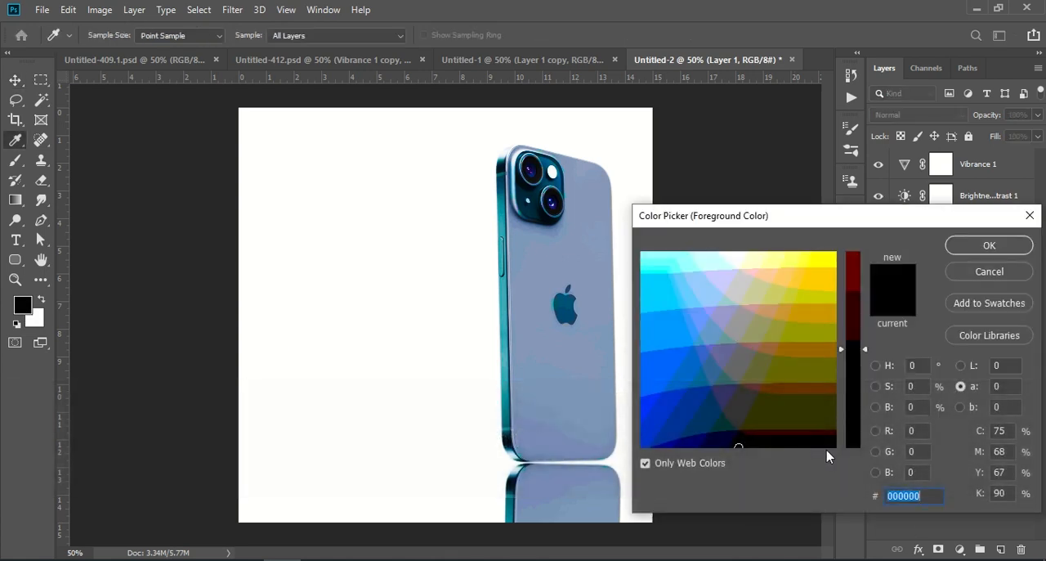
{"action": "left_click", "coordinate": [981, 246]}
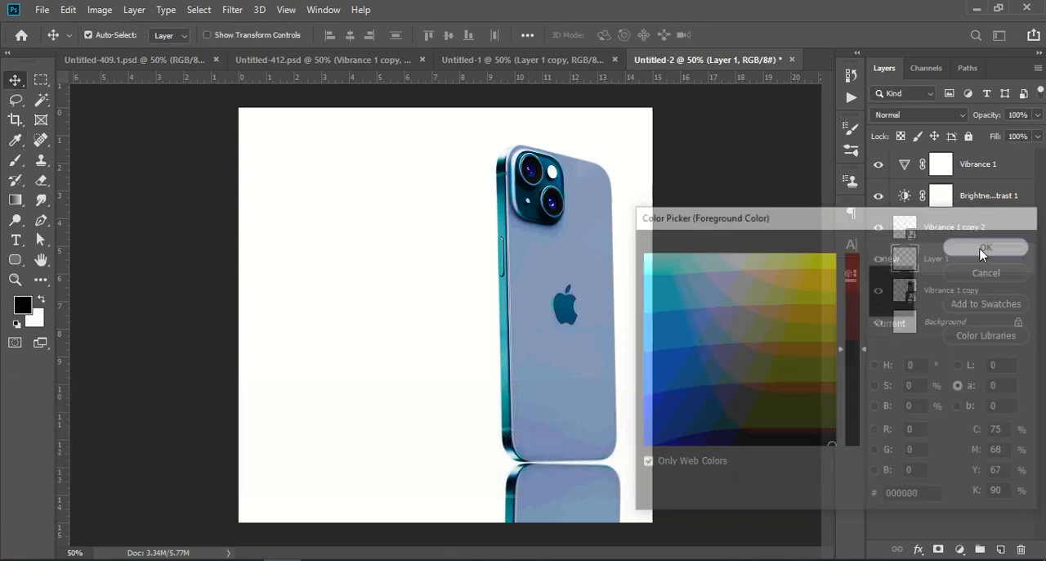
Paint a thin contact shadow between the phone and its reflection using the flattened soft brush at 500 px.
{"action": "left_click", "coordinate": [18, 161]}
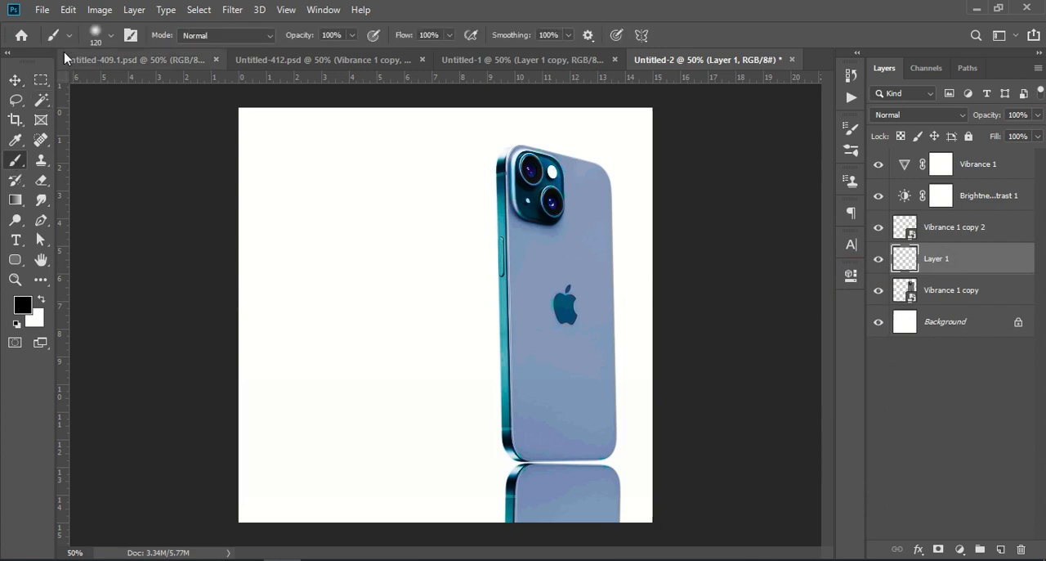
{"action": "left_click", "coordinate": [110, 37]}
{"action": "left_click", "coordinate": [57, 152]}
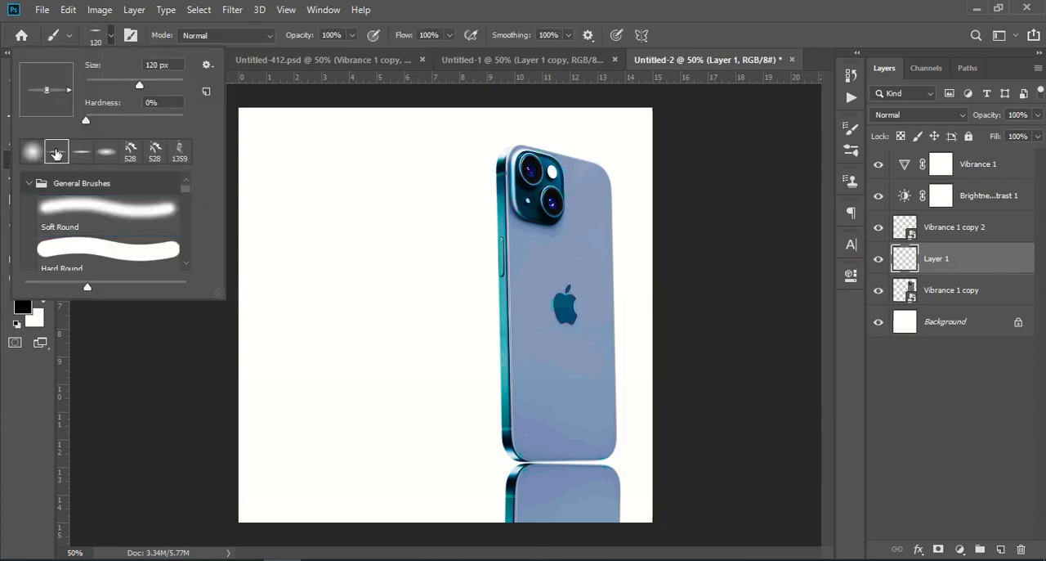
{"action": "left_click", "coordinate": [31, 404]}
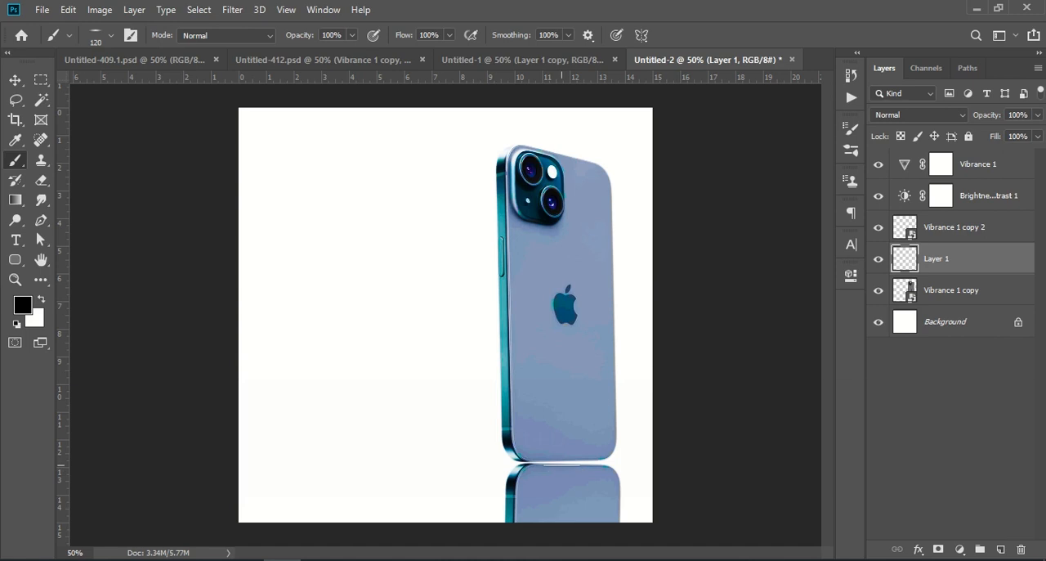
{"action": "key", "text": "]"}
{"action": "key", "text": "bracketright"}
{"action": "key", "text": "bracketright"}
{"action": "key", "text": "bracketright"}
{"action": "key", "text": "bracketright"}
{"action": "key", "text": "bracketright"}
{"action": "key", "text": "bracketright"}
{"action": "key", "text": "bracketright"}
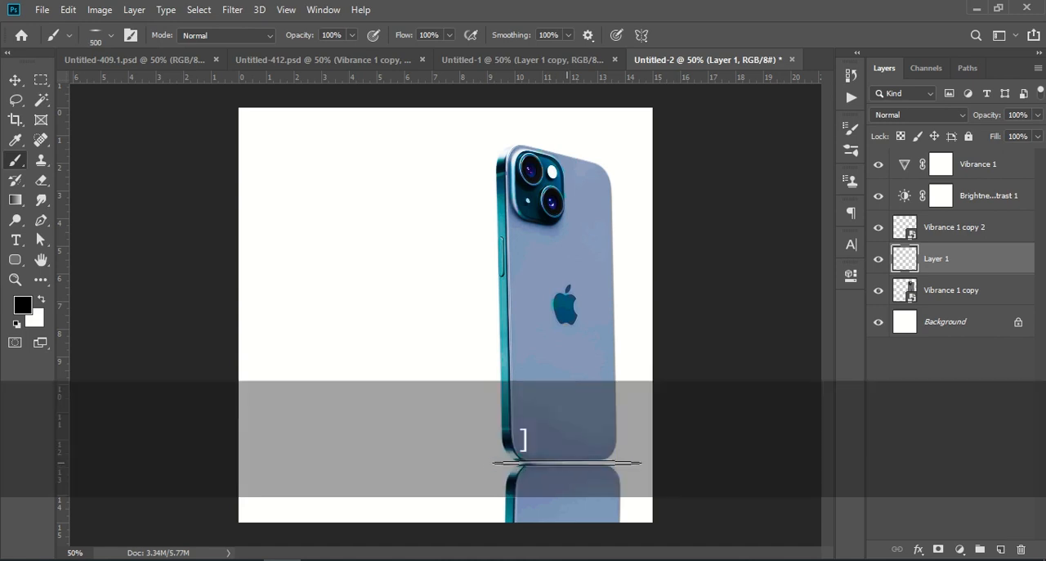
{"action": "key", "text": "bracketleft"}
{"action": "left_click", "coordinate": [567, 461]}
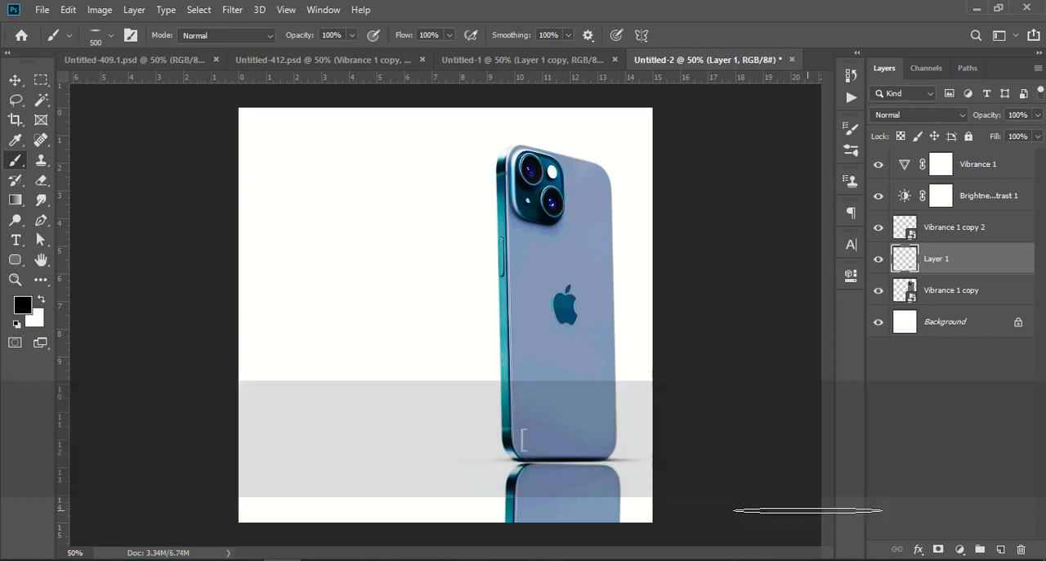
Nudge the painted shadow vertically to Y 925.50 px, lining it up with the gap under the phone.
{"action": "key", "text": "ctrl+t"}
{"action": "key", "text": "Down"}
{"action": "key", "text": "Down"}
{"action": "key", "text": "Down"}
{"action": "key", "text": "Down"}
{"action": "key", "text": "Down"}
{"action": "key", "text": "Down"}
{"action": "key", "text": "Down"}
{"action": "key", "text": "Down"}
{"action": "key", "text": "Down"}
{"action": "key", "text": "Down"}
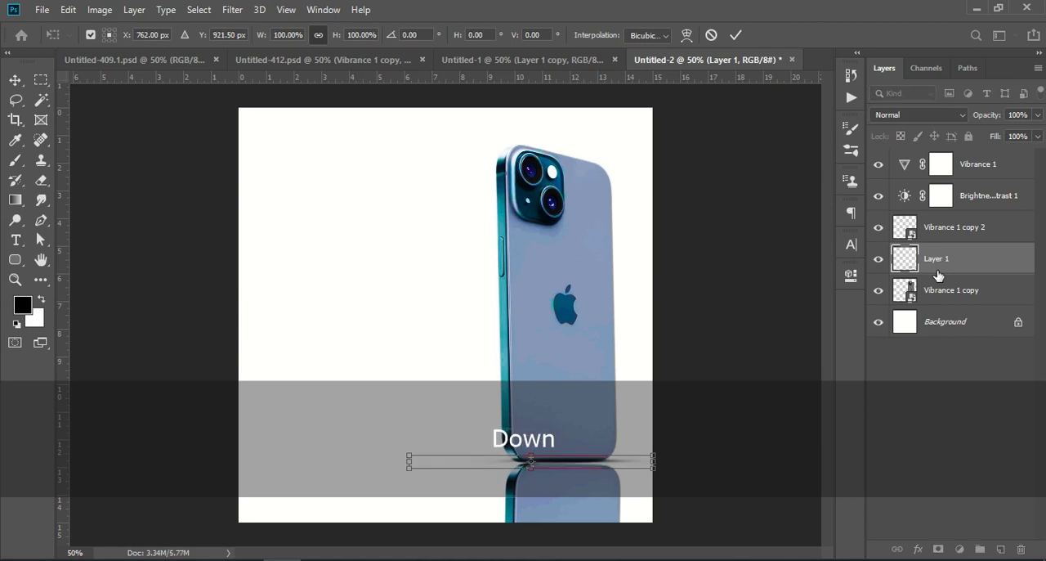
{"action": "key", "text": "Up"}
{"action": "key", "text": "Up"}
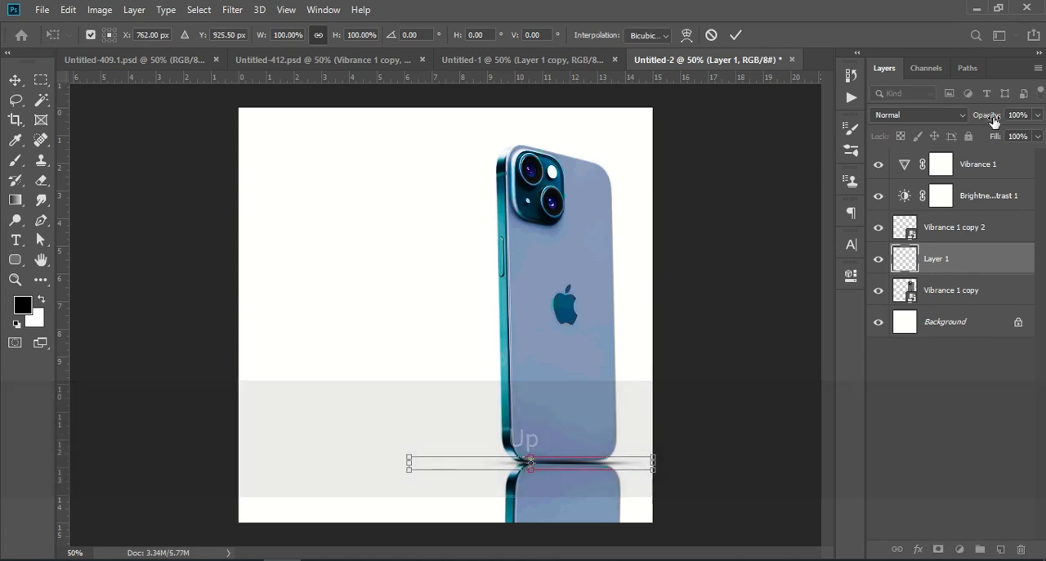
{"action": "left_click_drag", "start_coordinate": [988, 114], "coordinate": [984, 117]}
{"action": "key", "text": "Return"}
{"action": "key", "text": "b"}
{"action": "left_click", "coordinate": [948, 430]}
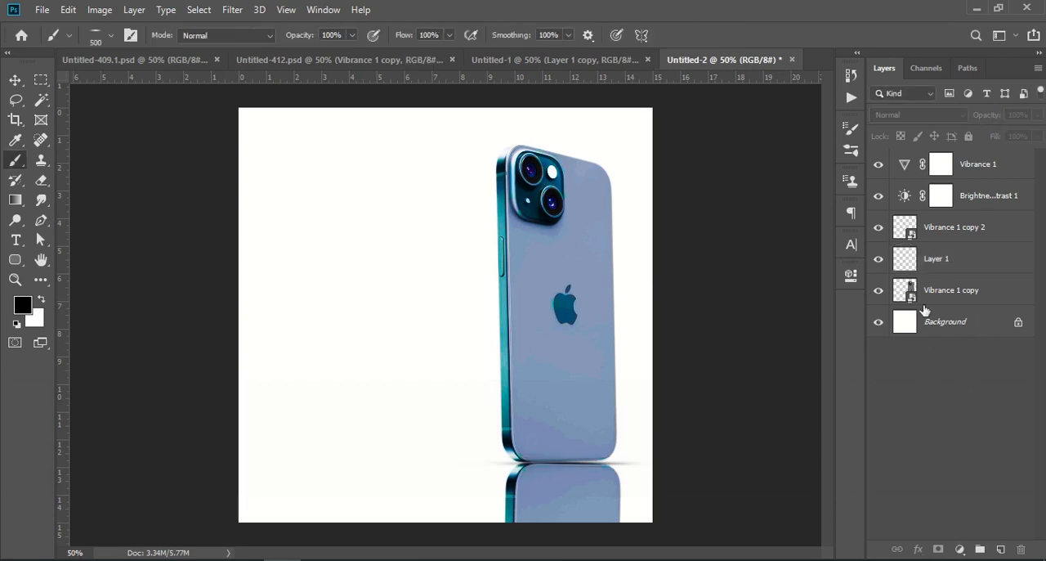
Nudge the contact shadow on Layer 1 up to Y 923.50 px and deselect all layers.
{"action": "left_click", "coordinate": [940, 271]}
{"action": "key", "text": "ctrl+t"}
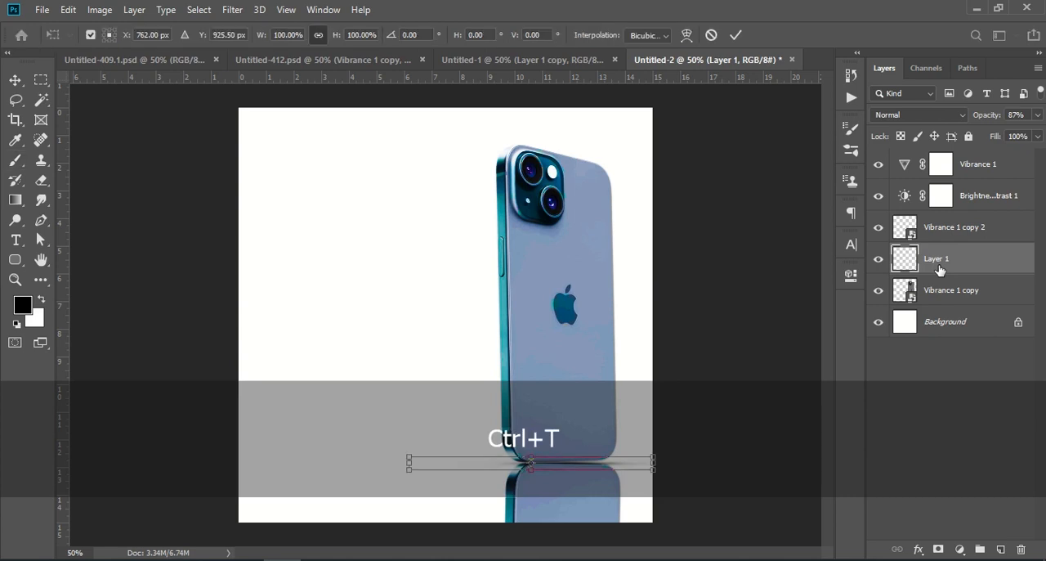
{"action": "key", "text": "Up"}
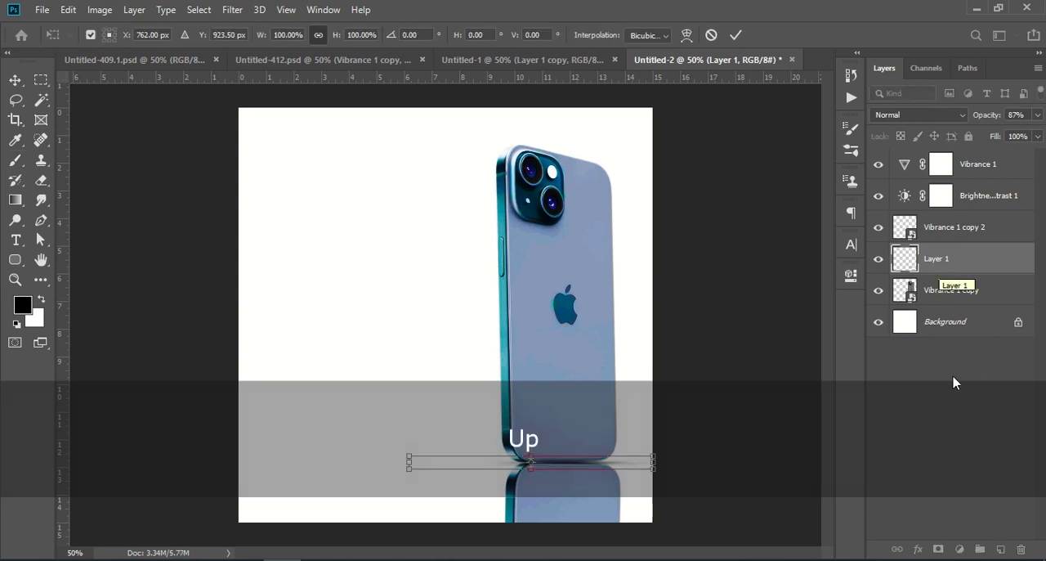
{"action": "key", "text": "Return"}
{"action": "key", "text": "b"}
{"action": "left_click", "coordinate": [916, 397]}
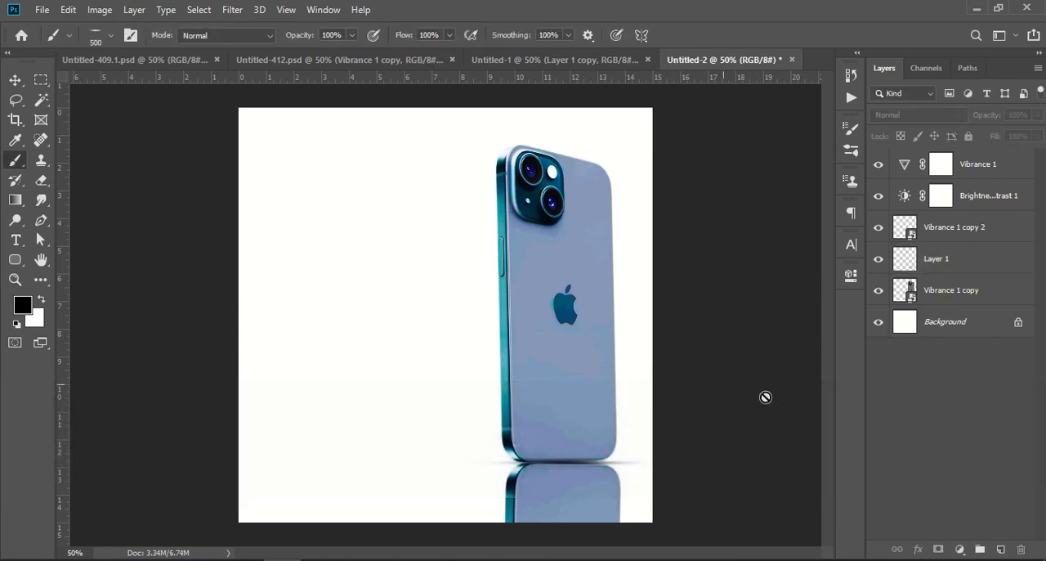
Copy the fiery orange and blue background image, Layer 8, from Untitled-412.psd into the Untitled-2 document.
{"action": "left_click", "coordinate": [302, 64]}
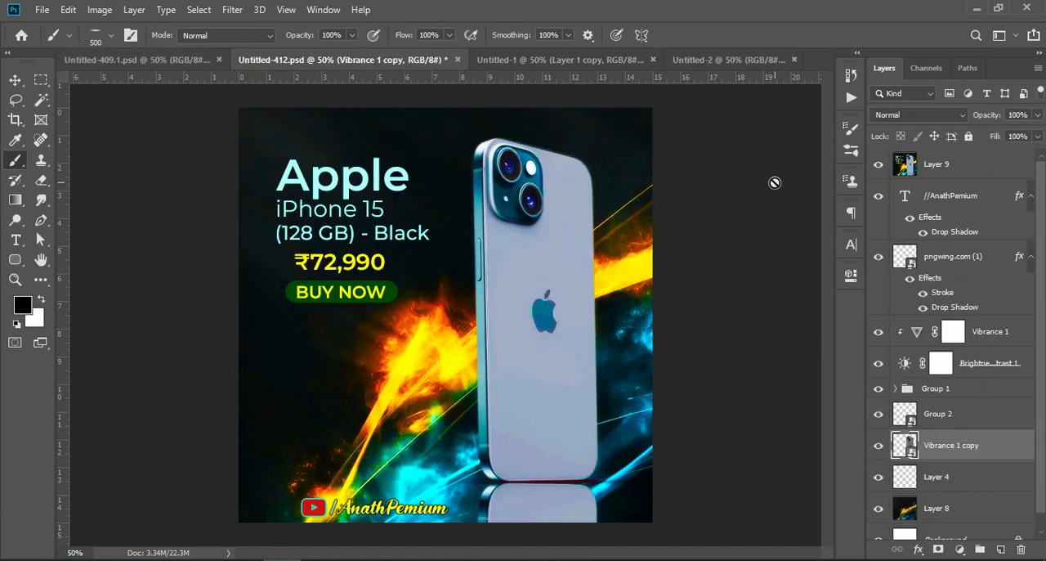
{"action": "scroll", "coordinate": [904, 458], "scroll_direction": "down", "scroll_amount": 1}
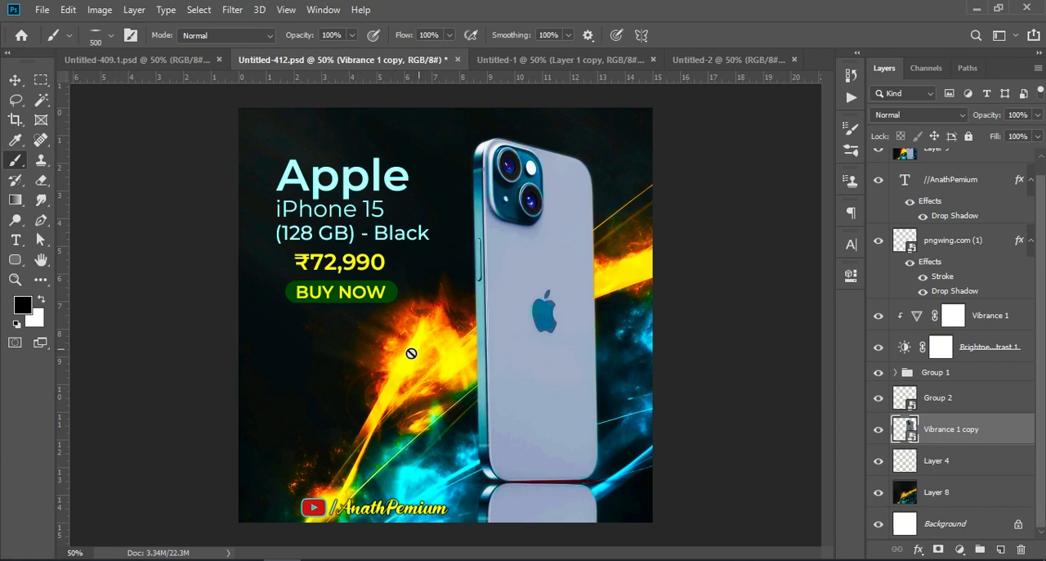
{"action": "left_click", "coordinate": [909, 486]}
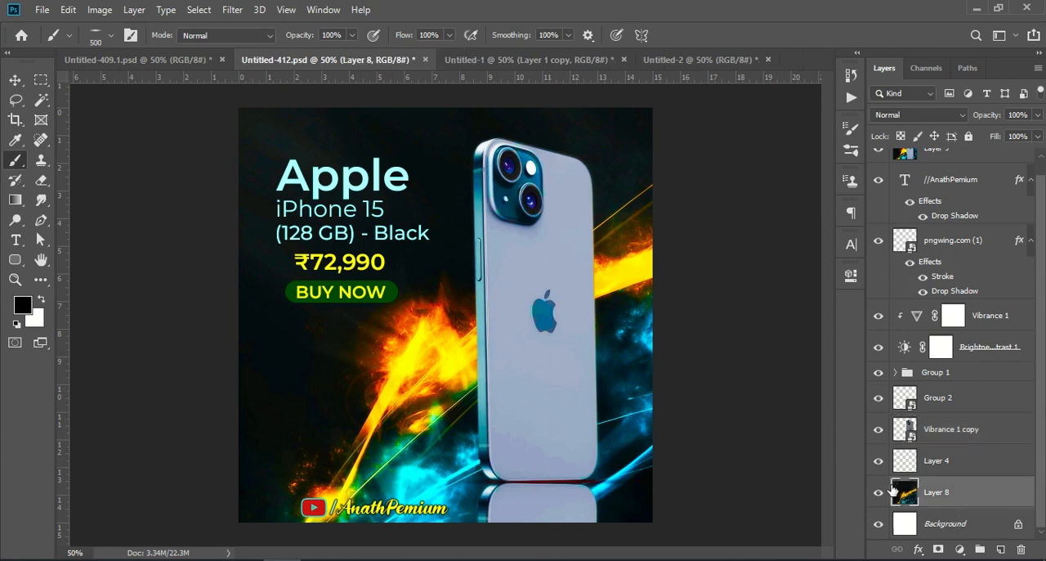
{"action": "left_click_drag", "start_coordinate": [985, 497], "coordinate": [446, 415]}
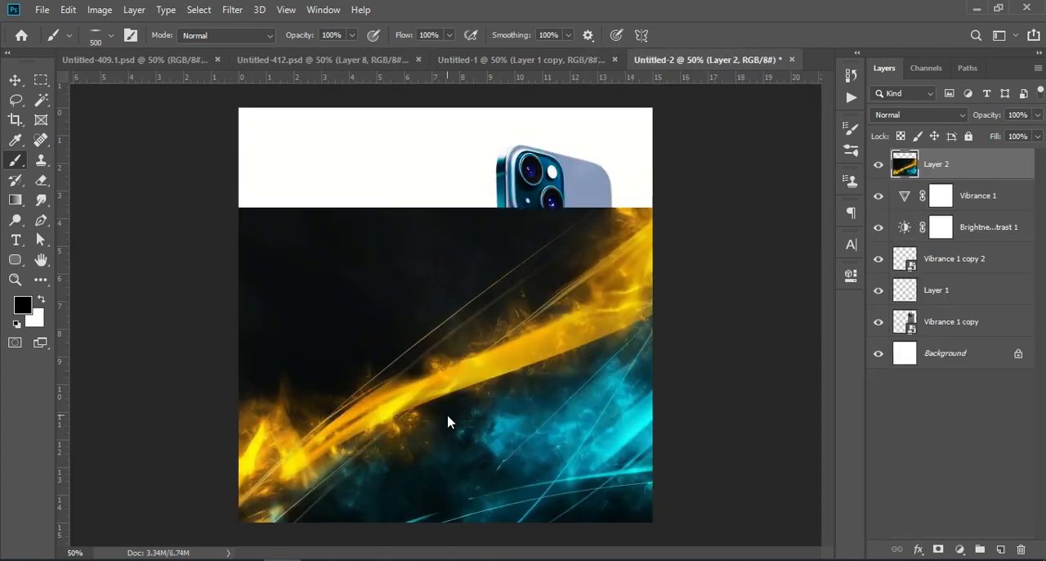
Move the flame image up to cover the whole canvas and place its layer directly above the Background layer.
{"action": "key", "text": "v"}
{"action": "left_click_drag", "start_coordinate": [616, 407], "coordinate": [626, 329]}
{"action": "left_click", "coordinate": [933, 426]}
{"action": "left_click_drag", "start_coordinate": [971, 166], "coordinate": [982, 340]}
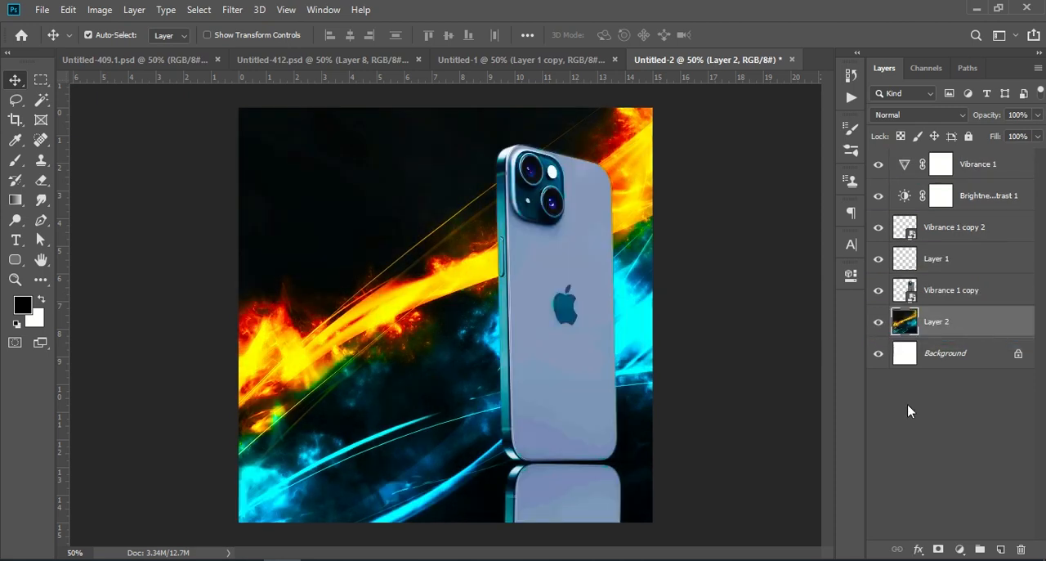
{"action": "left_click", "coordinate": [1034, 504]}
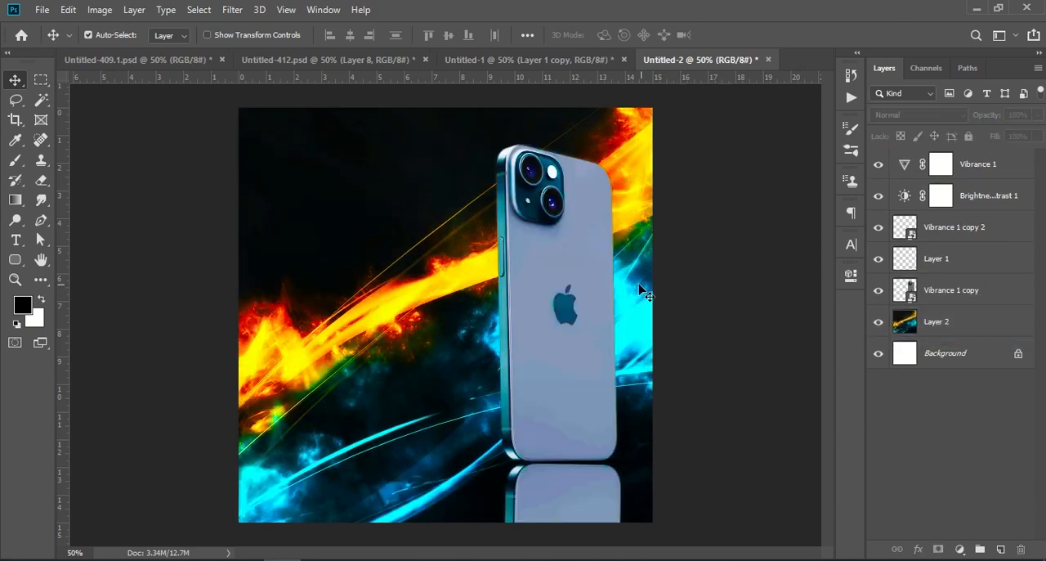
Copy Group 1, holding the Apple iPhone 15 title, price and BUY NOW button, from Untitled-412.psd into Untitled-2.
{"action": "left_click", "coordinate": [195, 63]}
{"action": "left_click", "coordinate": [266, 60]}
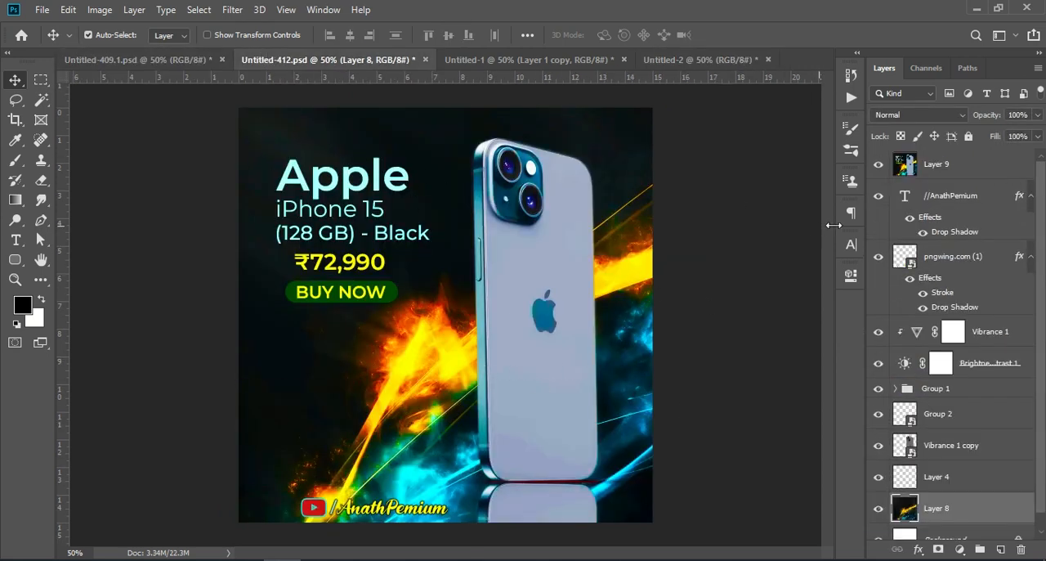
{"action": "left_click_drag", "start_coordinate": [951, 393], "coordinate": [488, 51]}
{"action": "left_click_drag", "start_coordinate": [642, 61], "coordinate": [370, 187]}
Reposition the text group in the canvas's upper-left area, beside the phone, at Y 218.46 px.
{"action": "key", "text": "ctrl"}
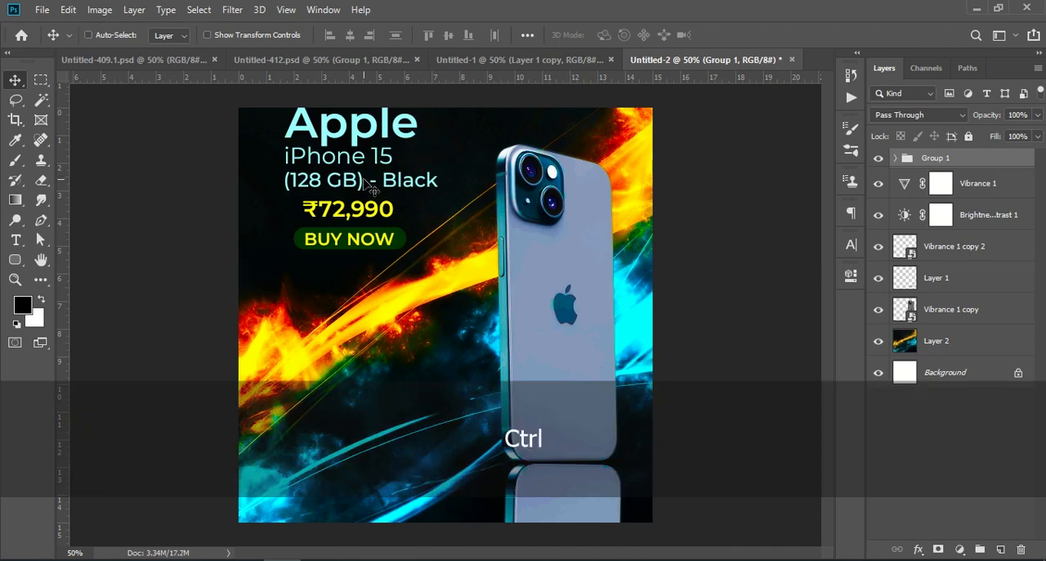
{"action": "key", "text": "ctrl+t"}
{"action": "left_click_drag", "start_coordinate": [376, 134], "coordinate": [353, 149]}
{"action": "key", "text": "Return"}
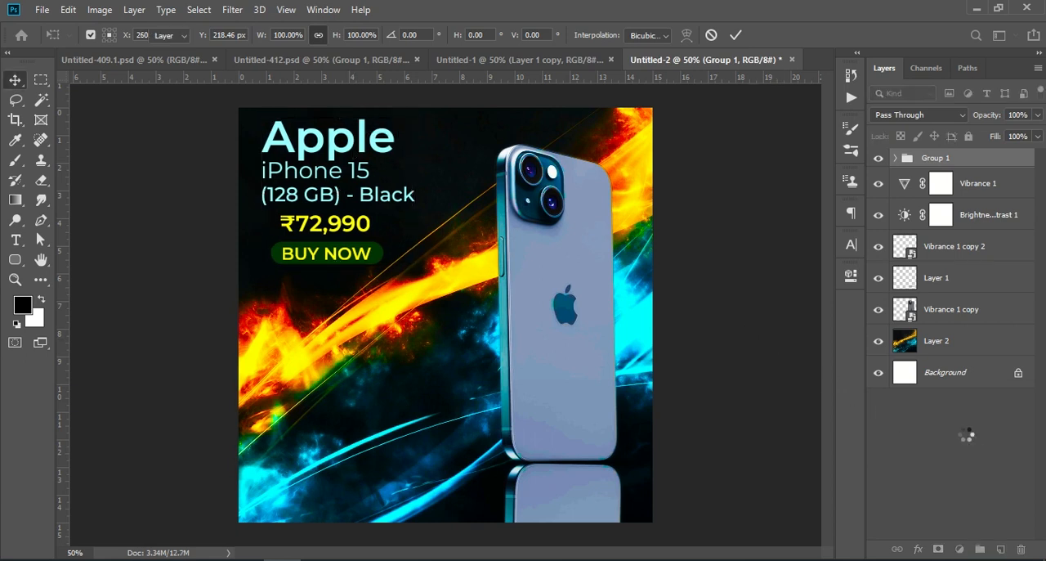
{"action": "left_click", "coordinate": [966, 440]}
Copy the channel name text and the YouTube logo layers together from Untitled-412.psd into Untitled-2.
{"action": "left_click", "coordinate": [256, 65]}
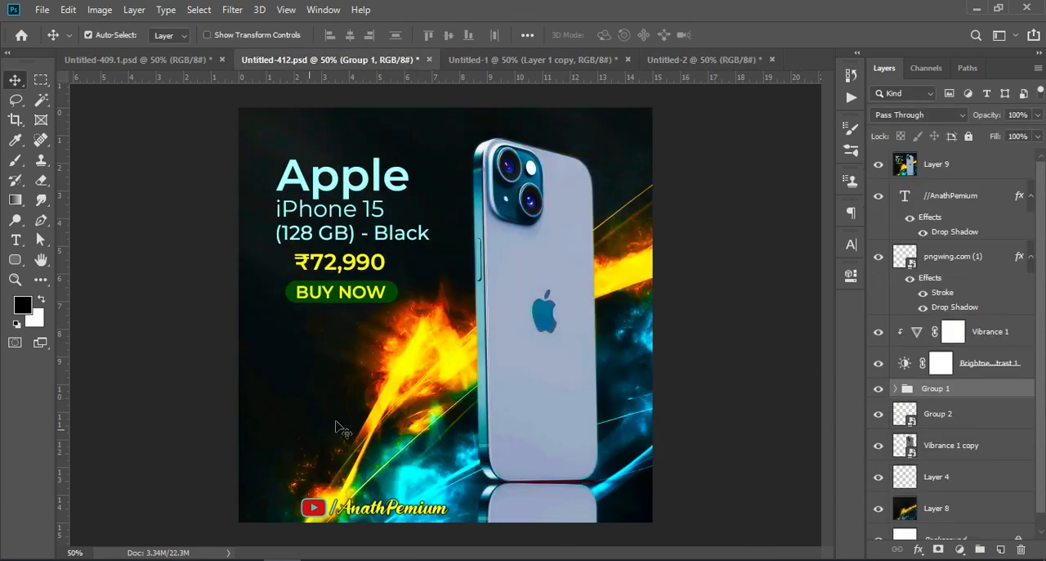
{"action": "left_click", "coordinate": [940, 200]}
{"action": "left_click", "coordinate": [880, 198]}
{"action": "left_click", "coordinate": [878, 166]}
{"action": "left_click", "coordinate": [878, 203]}
{"action": "left_click", "coordinate": [878, 204]}
{"action": "left_click", "coordinate": [878, 204]}
{"action": "left_click", "coordinate": [938, 260], "text": "shift"}
{"action": "left_click_drag", "start_coordinate": [965, 205], "coordinate": [333, 508]}
Place the YouTube logo and channel name in the canvas's lower-left corner at X 211.20 px, Y 1034.00 px.
{"action": "key", "text": "ctrl+t"}
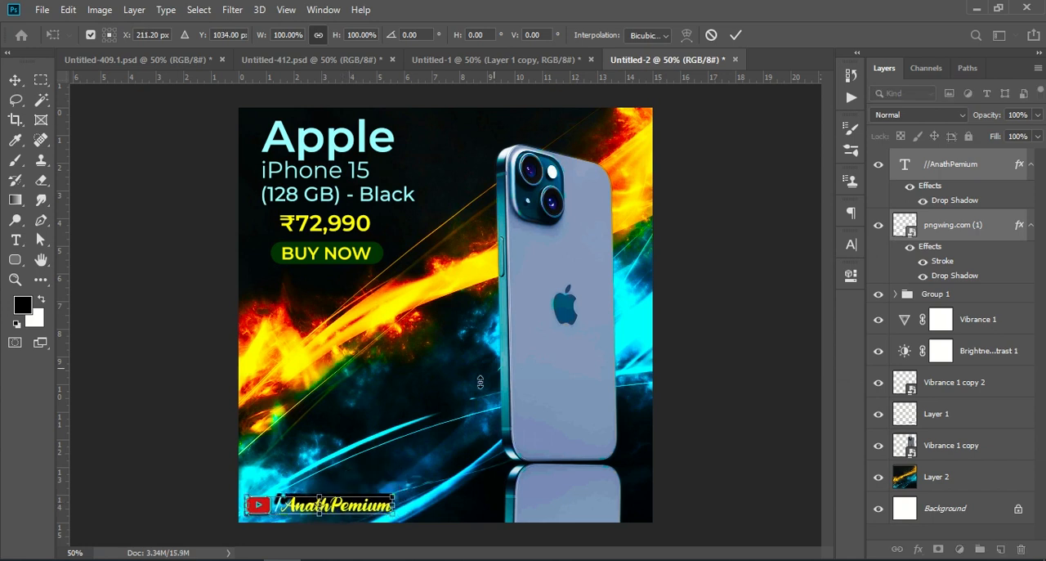
{"action": "left_click", "coordinate": [737, 34]}
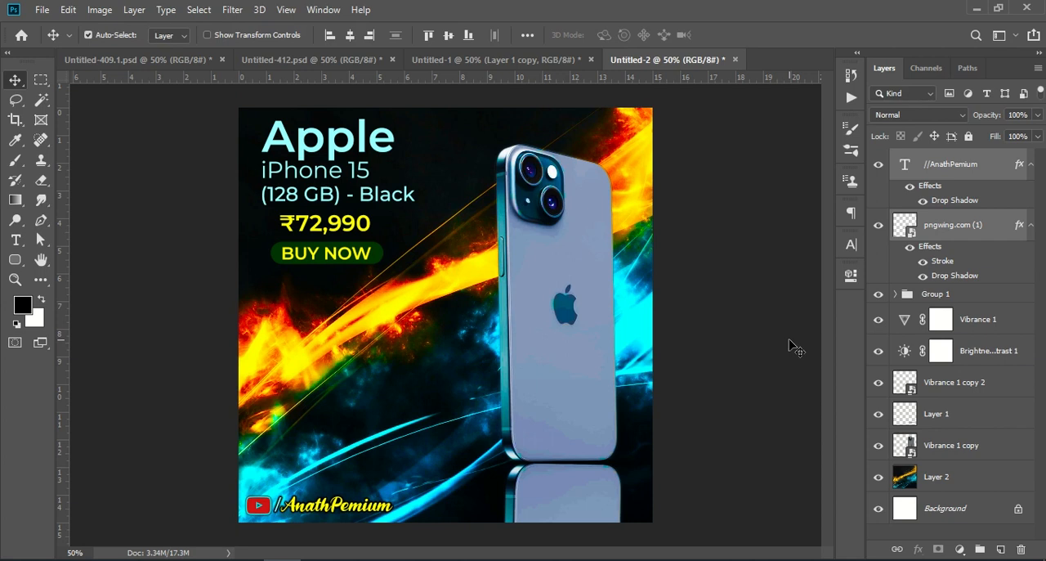
{"action": "left_click_drag", "start_coordinate": [642, 326], "coordinate": [654, 344]}
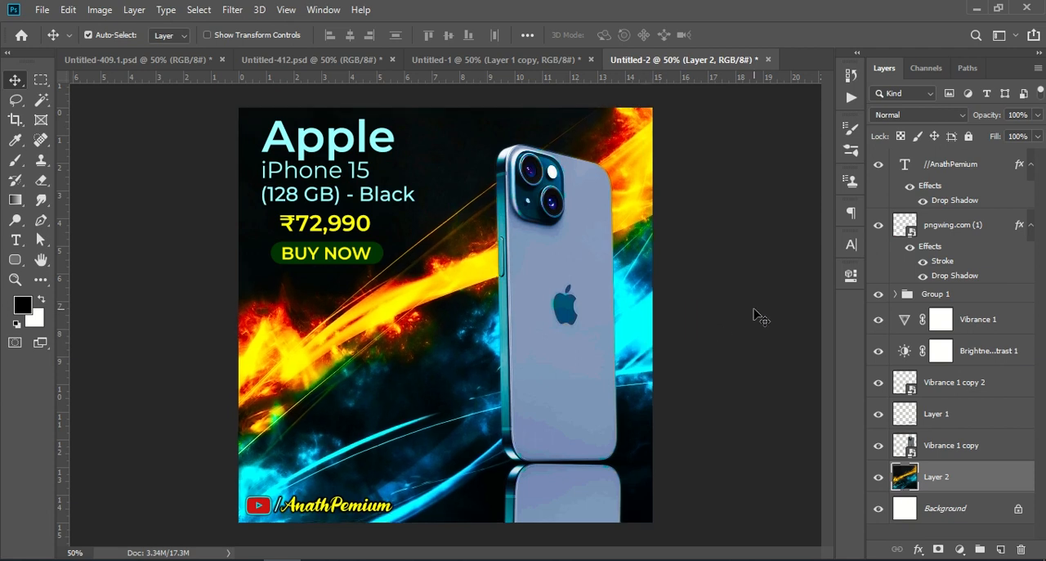